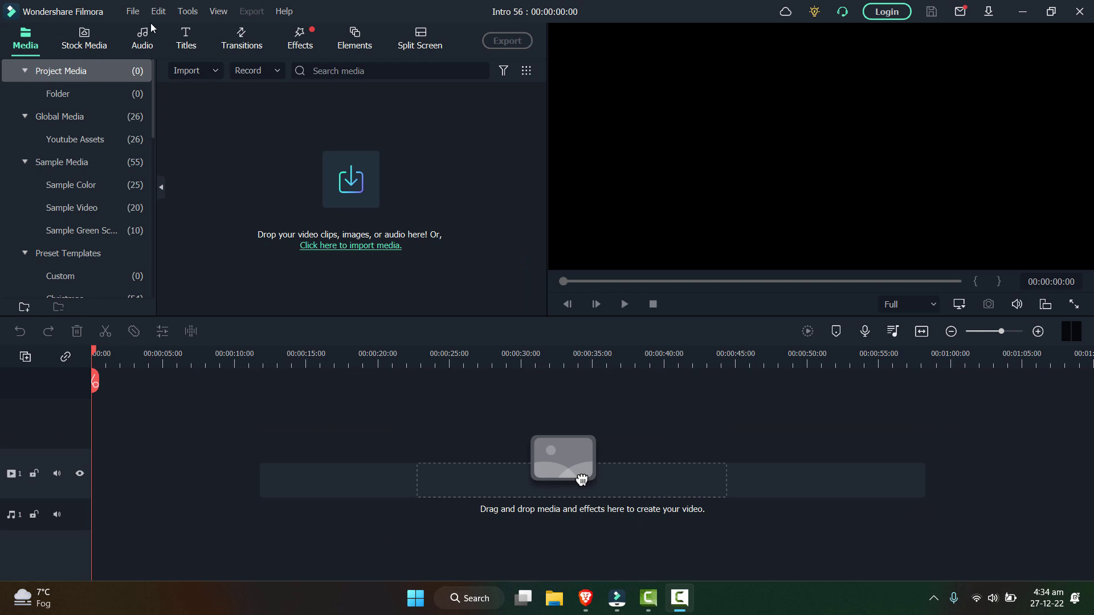
Set the project settings to 9:16 portrait, 1080 x 1920 at 60 fps.
{"action": "left_click", "coordinate": [132, 11]}
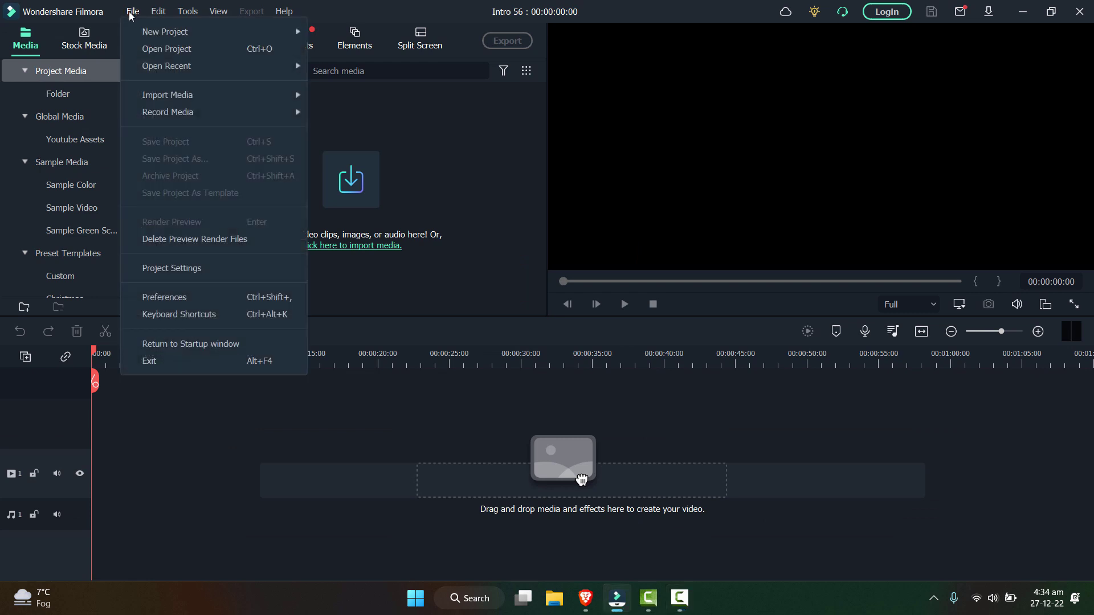
{"action": "left_click", "coordinate": [240, 266]}
{"action": "left_click", "coordinate": [614, 197]}
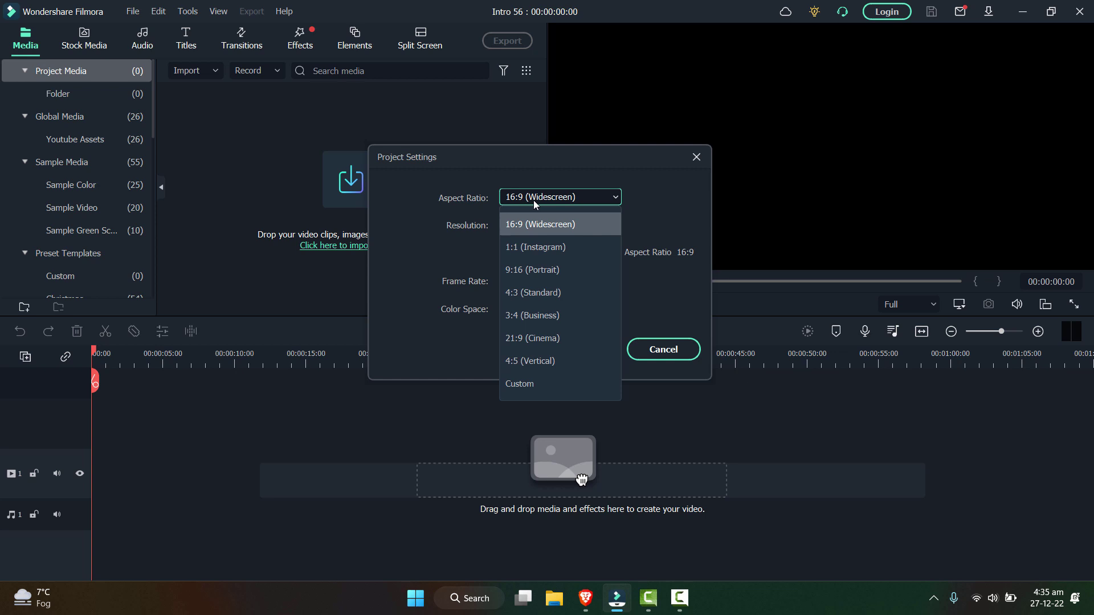
{"action": "left_click", "coordinate": [555, 273]}
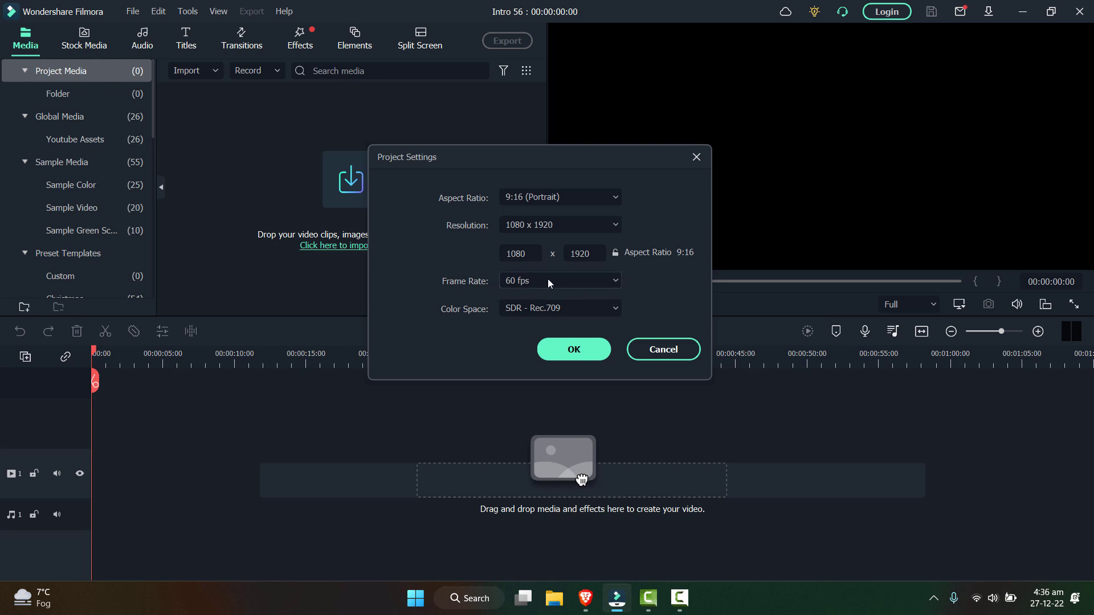
{"action": "left_click", "coordinate": [575, 354]}
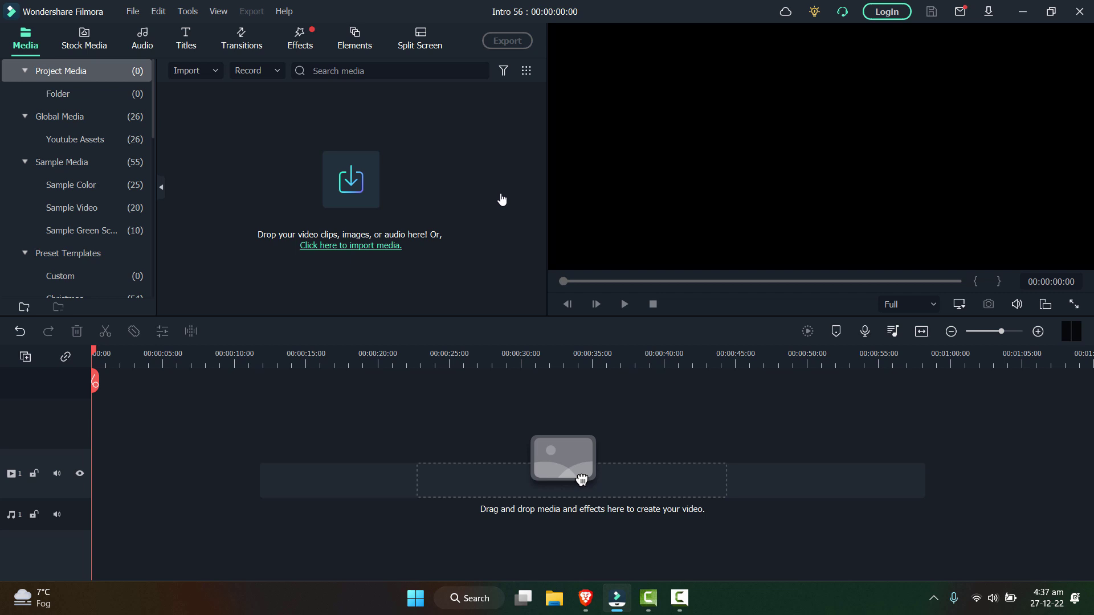
Add the Travel 01 sample clip to the timeline, keeping the 1080 x 1920 60fps settings.
{"action": "left_click", "coordinate": [114, 212]}
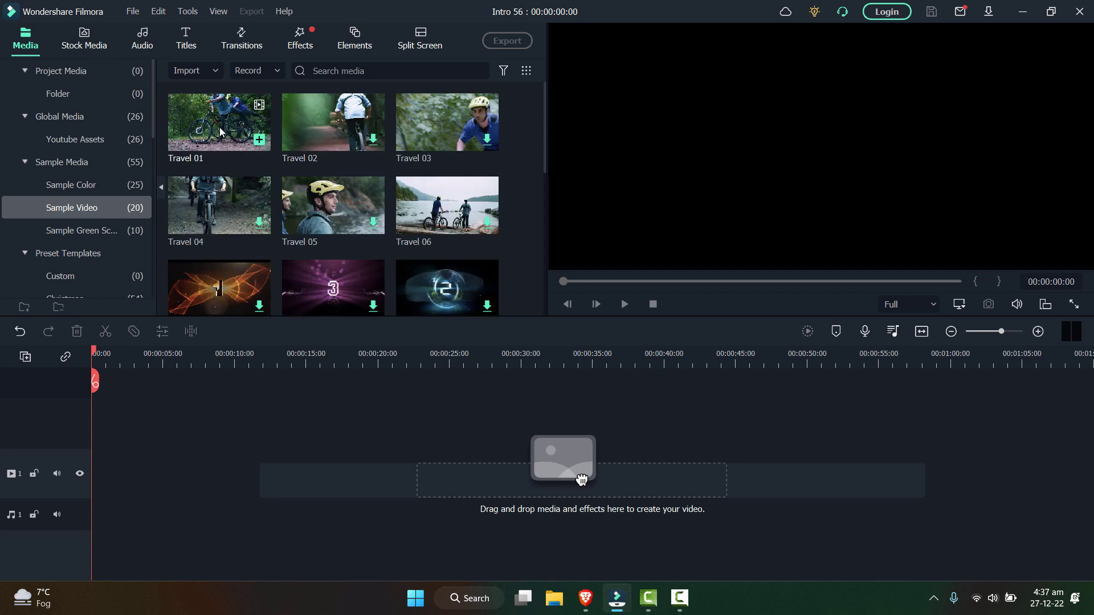
{"action": "left_click", "coordinate": [258, 139]}
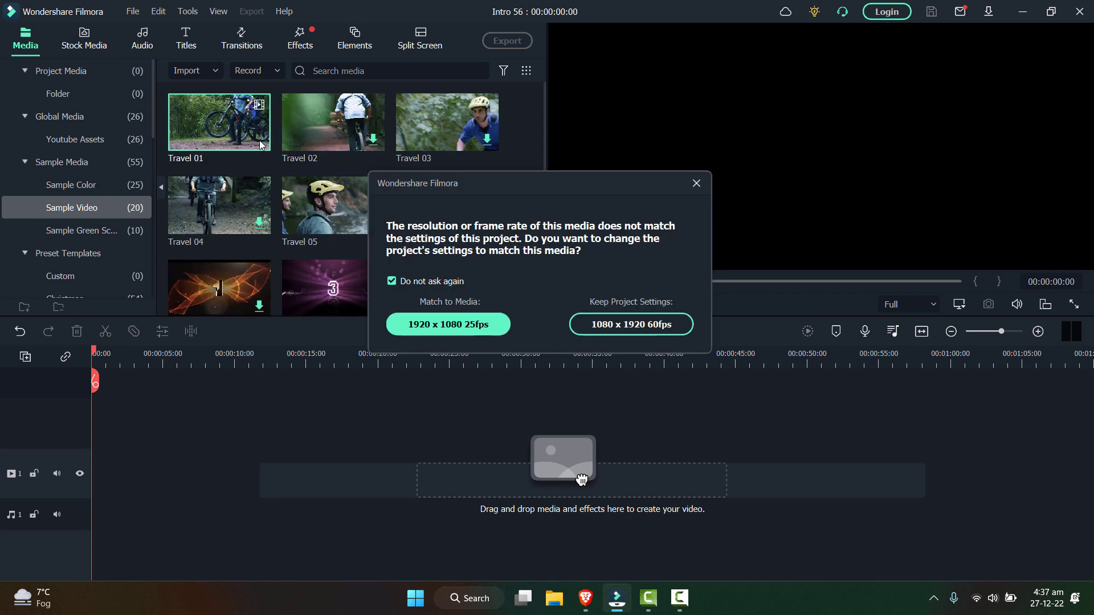
{"action": "left_click", "coordinate": [640, 325]}
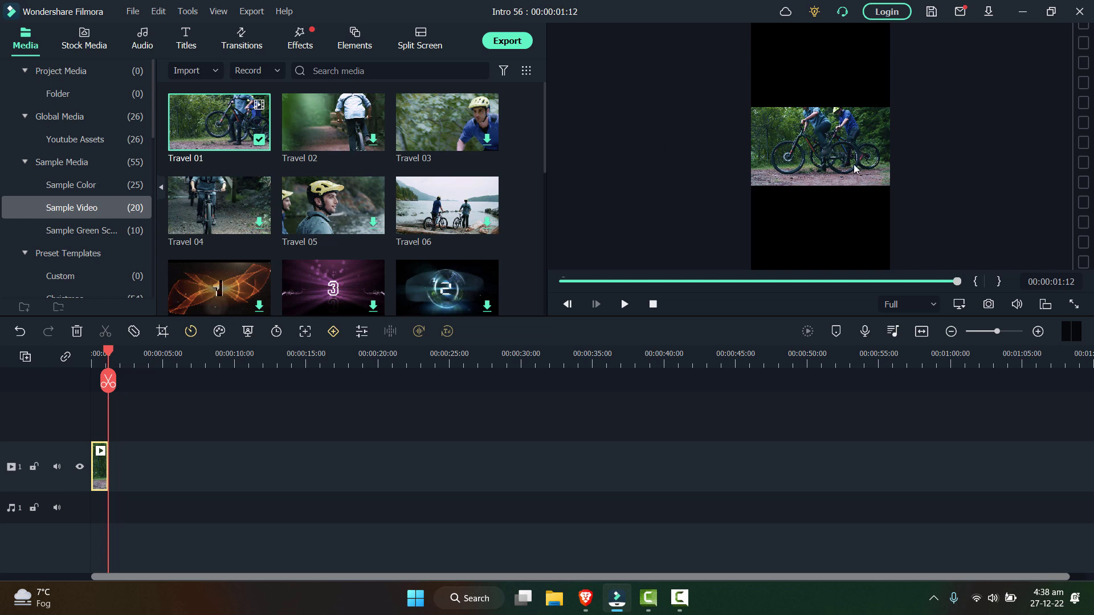
{"action": "left_click", "coordinate": [851, 111]}
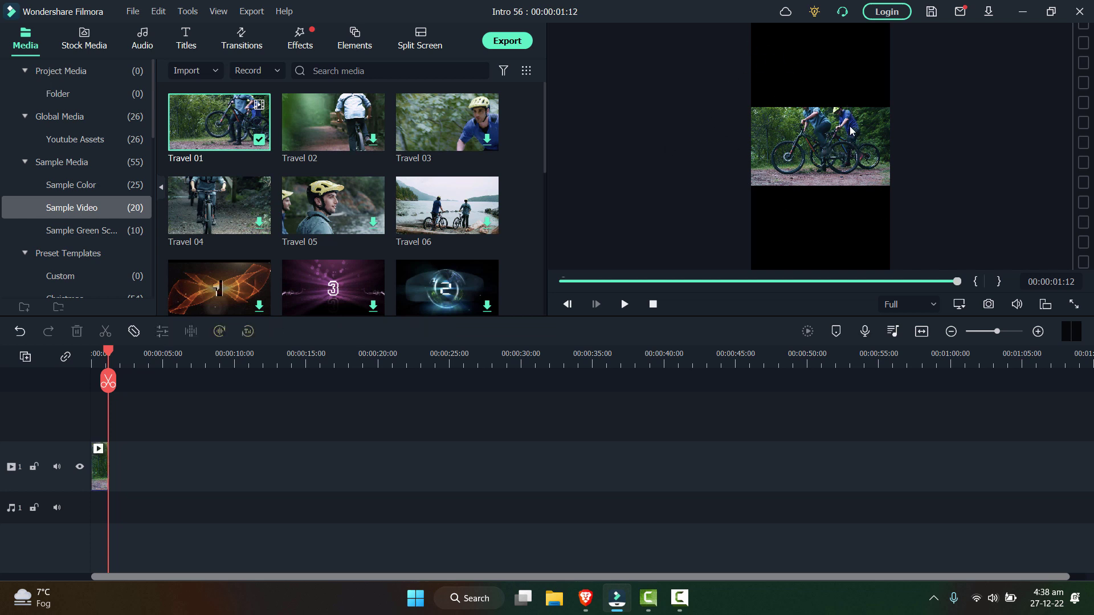
Apply Crop to Fit to the Travel 01 clip so it fills the portrait frame.
{"action": "mouse_move", "coordinate": [192, 123]}
{"action": "left_click_drag", "start_coordinate": [109, 351], "coordinate": [250, 351]}
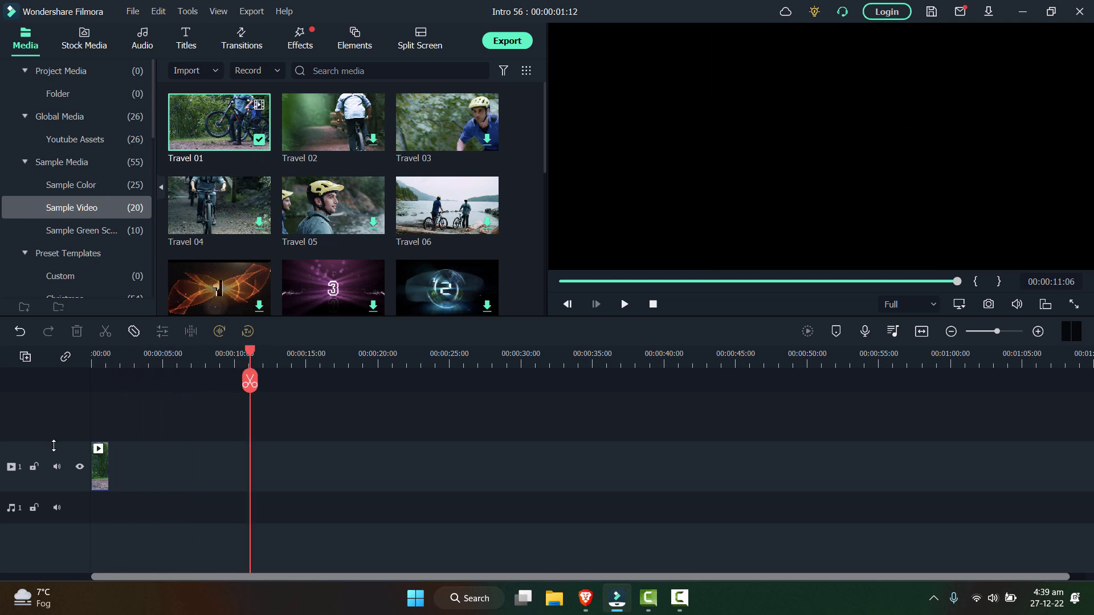
{"action": "left_click", "coordinate": [100, 466]}
{"action": "scroll", "coordinate": [184, 517], "scroll_direction": "up", "scroll_amount": 2}
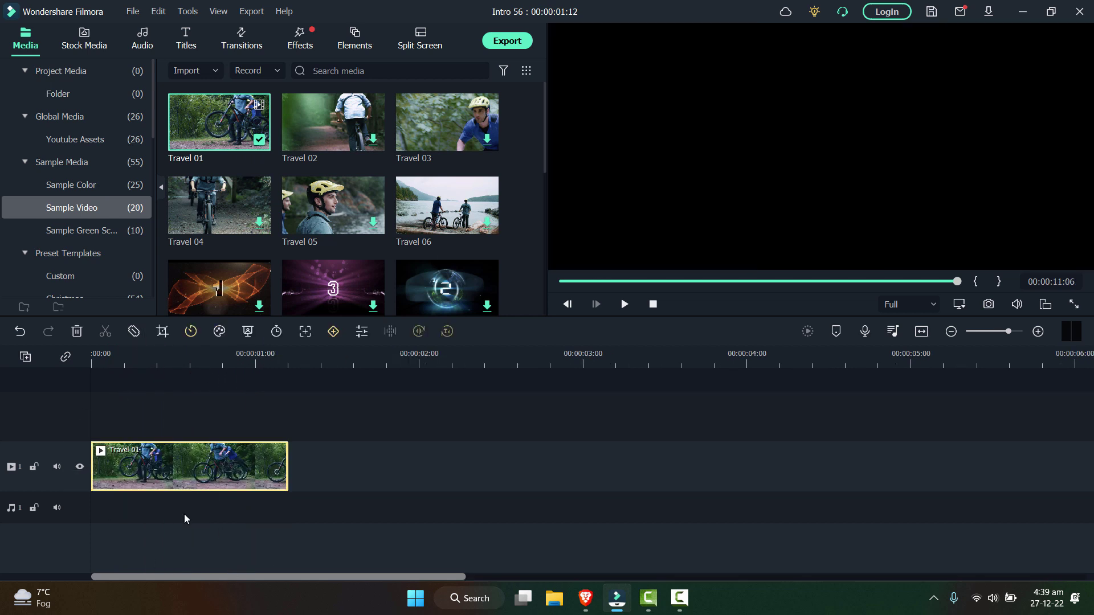
{"action": "right_click", "coordinate": [192, 479]}
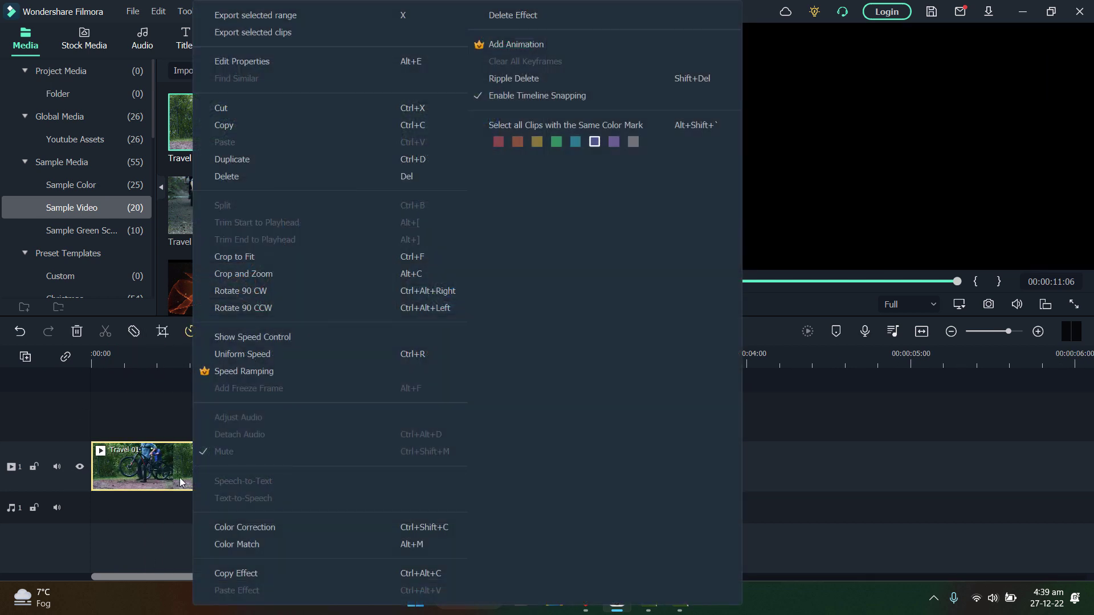
{"action": "left_click", "coordinate": [256, 257]}
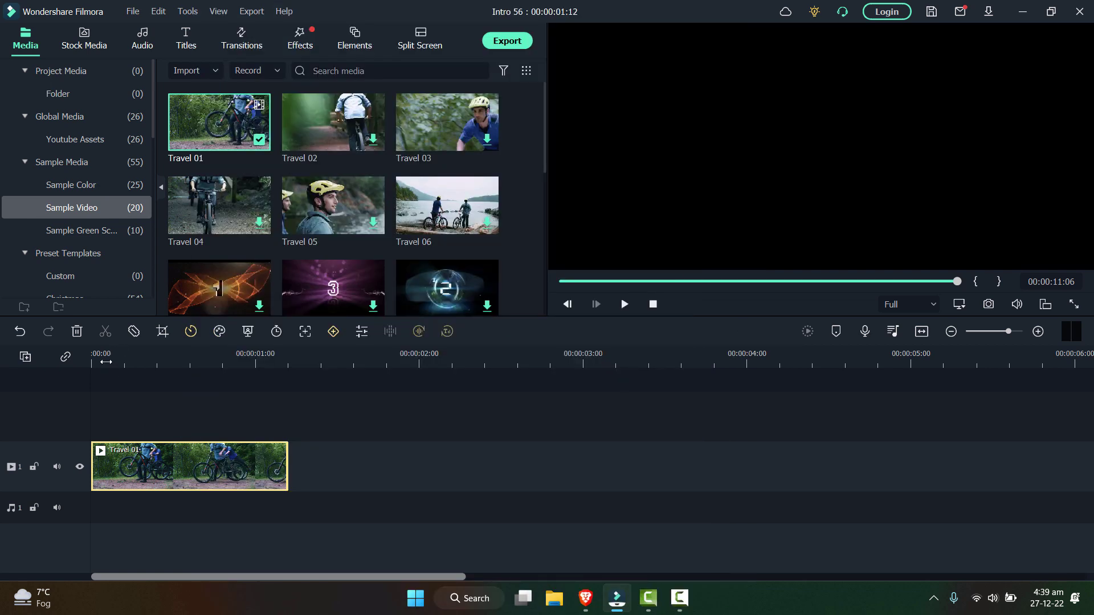
Scrub the Travel 01 clip from the start to check the crop.
{"action": "left_click", "coordinate": [104, 358]}
{"action": "right_click", "coordinate": [153, 466]}
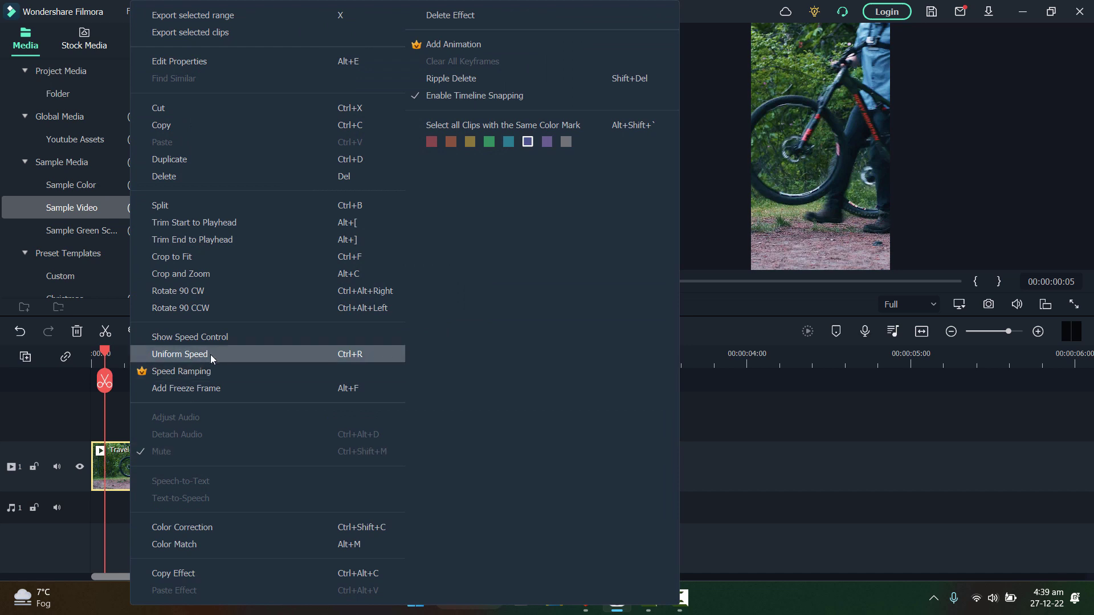
{"action": "key", "text": "Escape"}
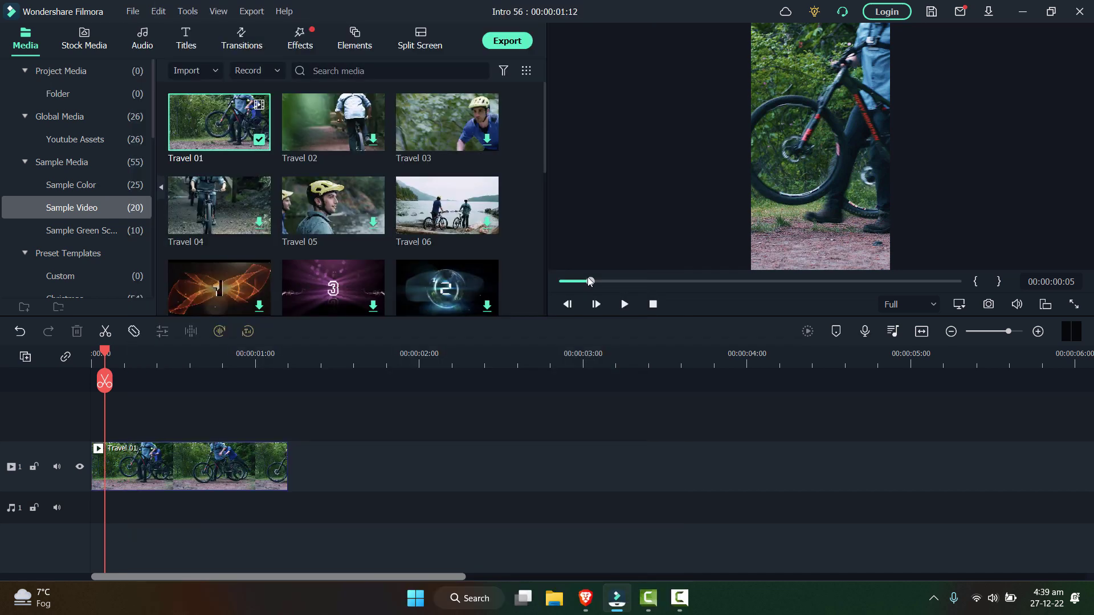
{"action": "left_click_drag", "start_coordinate": [587, 277], "coordinate": [829, 243]}
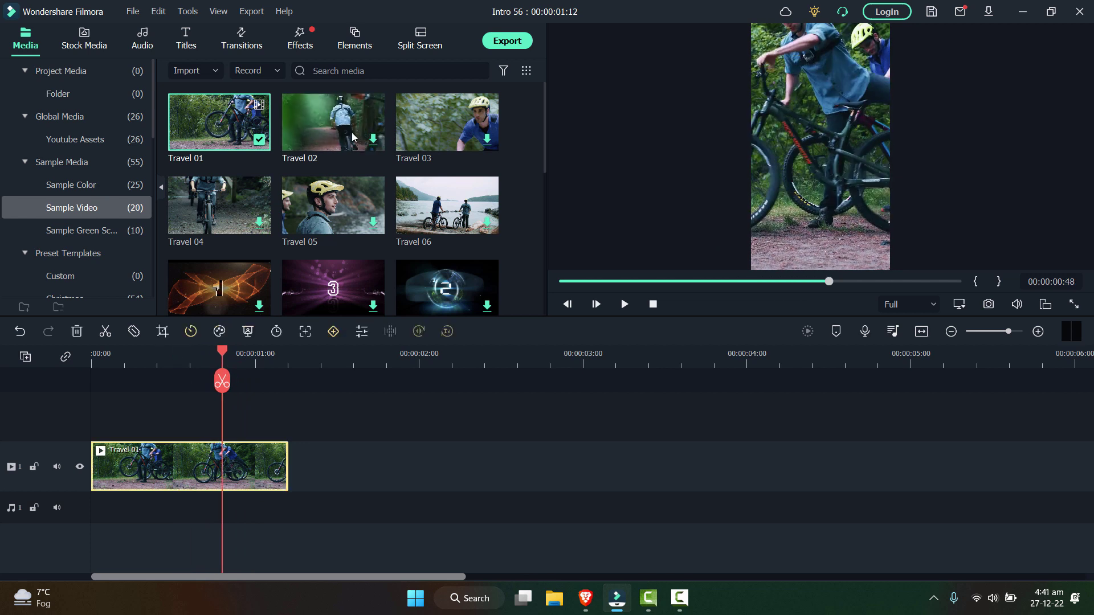
Replace the clip with the Travel 02 sample and apply Crop to Fit.
{"action": "right_click", "coordinate": [247, 462]}
{"action": "left_click", "coordinate": [216, 482]}
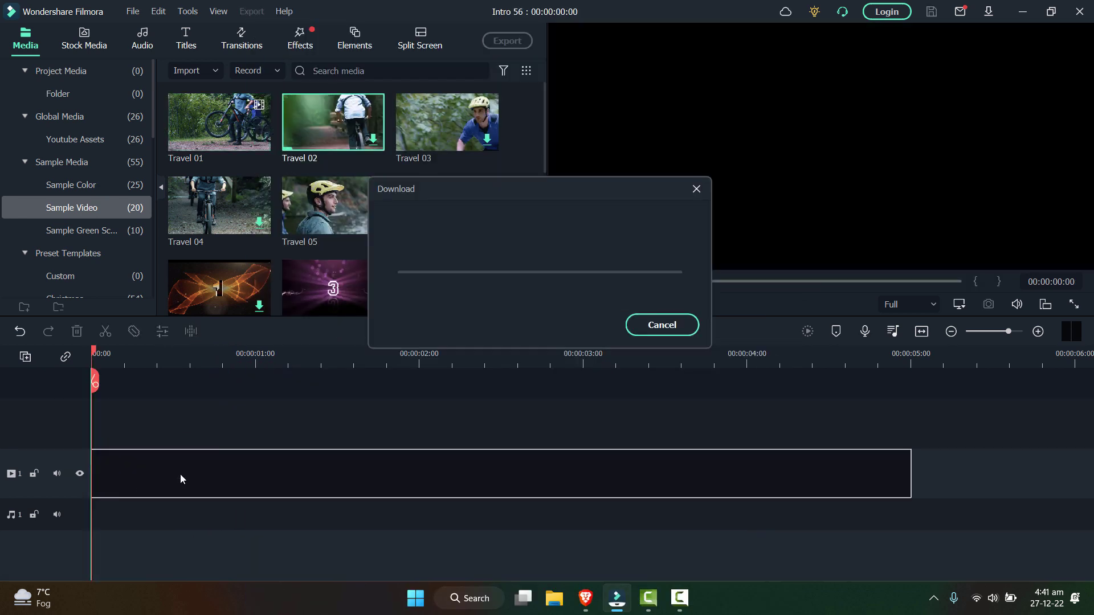
{"action": "right_click", "coordinate": [199, 471]}
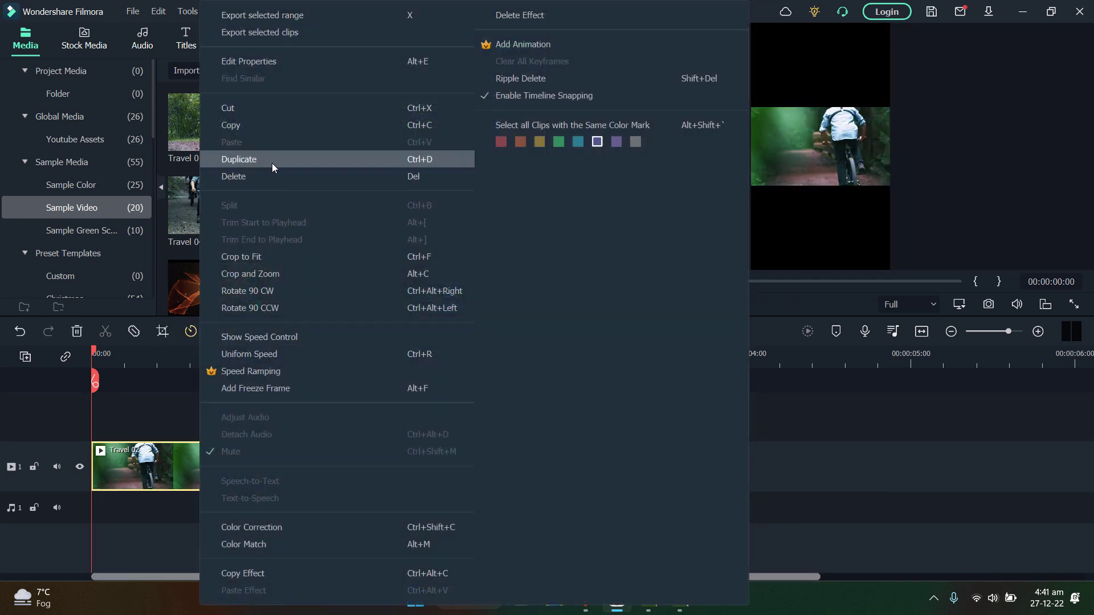
{"action": "left_click", "coordinate": [273, 259]}
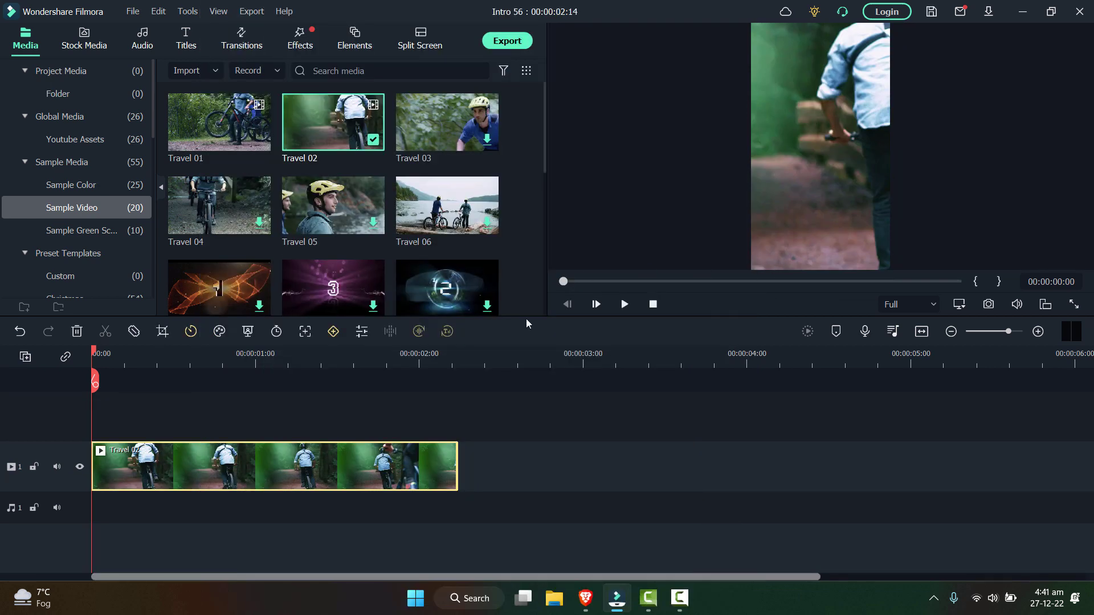
Use Crop and Zoom to move the 3:4 crop box onto the rider, then play it back.
{"action": "right_click", "coordinate": [246, 452]}
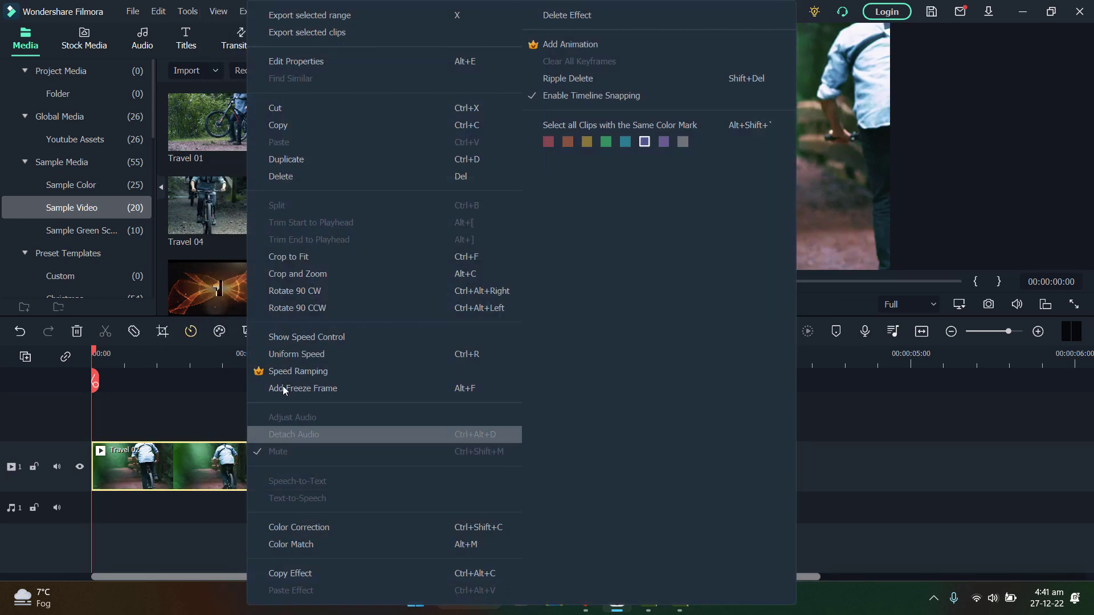
{"action": "left_click", "coordinate": [308, 274]}
{"action": "left_click_drag", "start_coordinate": [601, 310], "coordinate": [662, 317]}
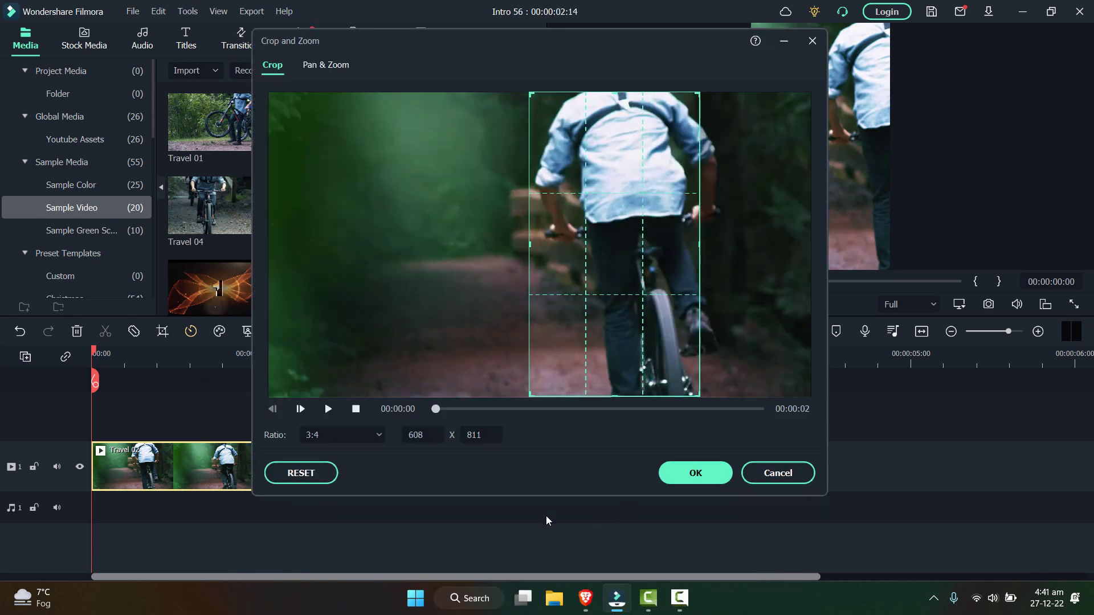
{"action": "left_click", "coordinate": [677, 475]}
{"action": "key", "text": "space"}
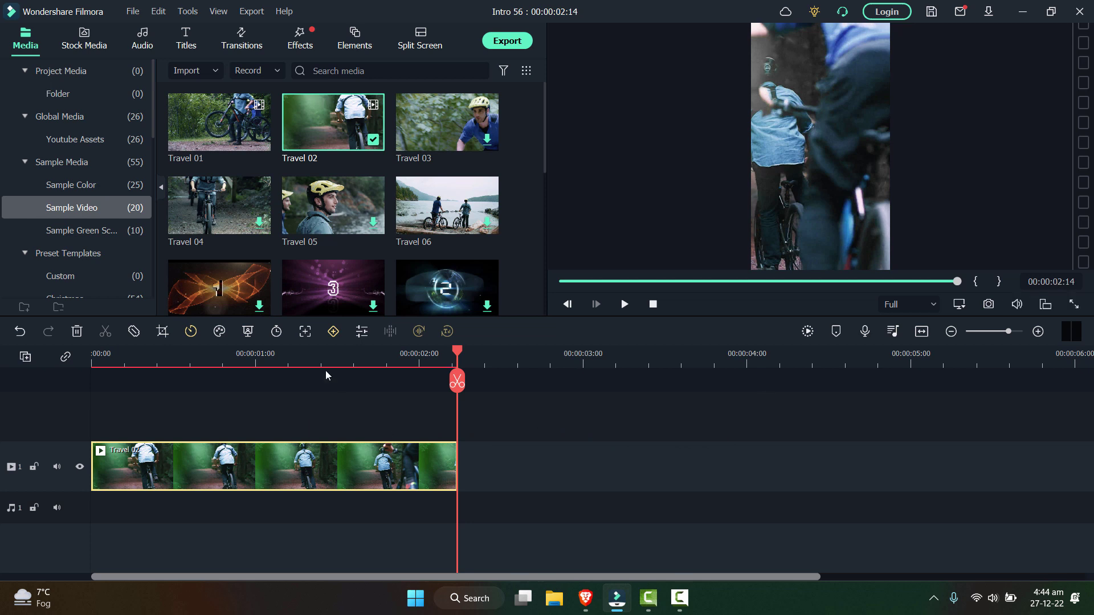
Change the Travel 02 clip duration to 00:00:01:14 and play it from the start.
{"action": "left_click", "coordinate": [181, 362]}
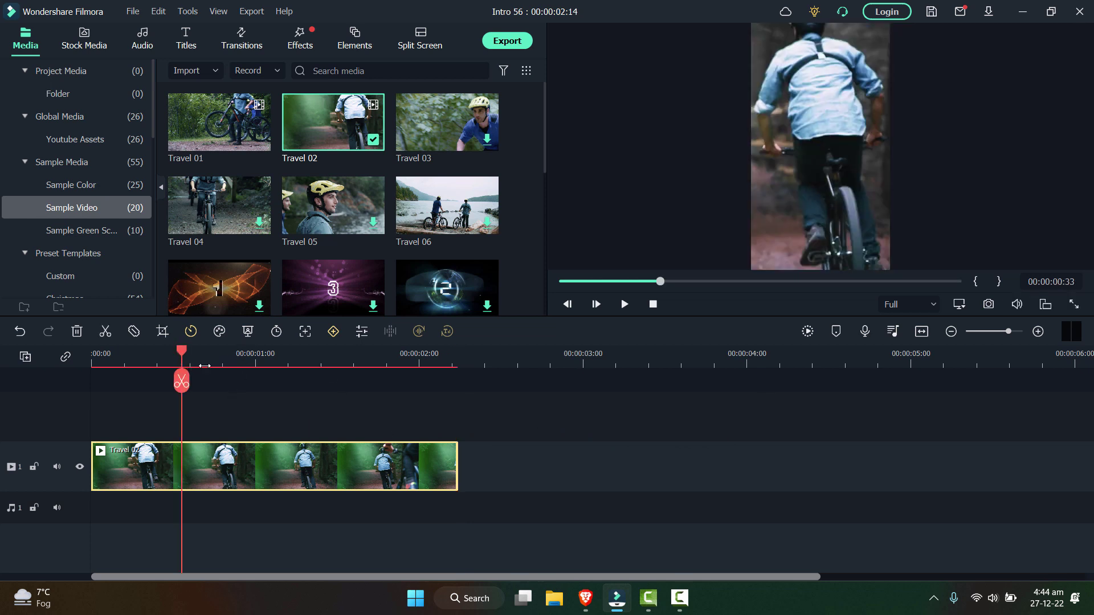
{"action": "left_click", "coordinate": [275, 333]}
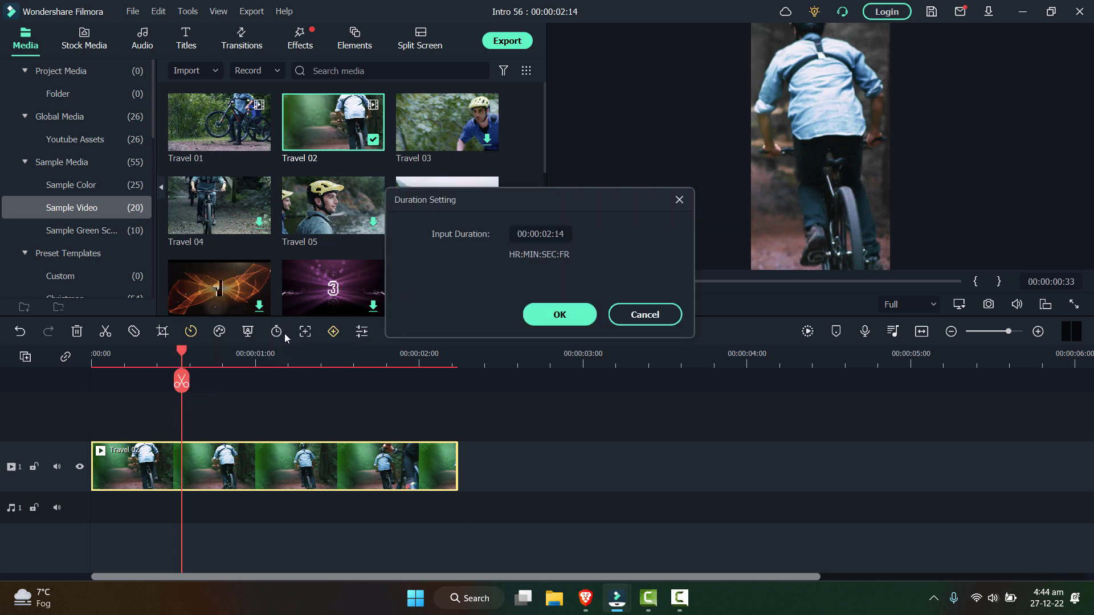
{"action": "left_click", "coordinate": [548, 234]}
{"action": "key", "text": "BackSpace"}
{"action": "type", "text": "1"}
{"action": "left_click_drag", "start_coordinate": [577, 197], "coordinate": [603, 227]}
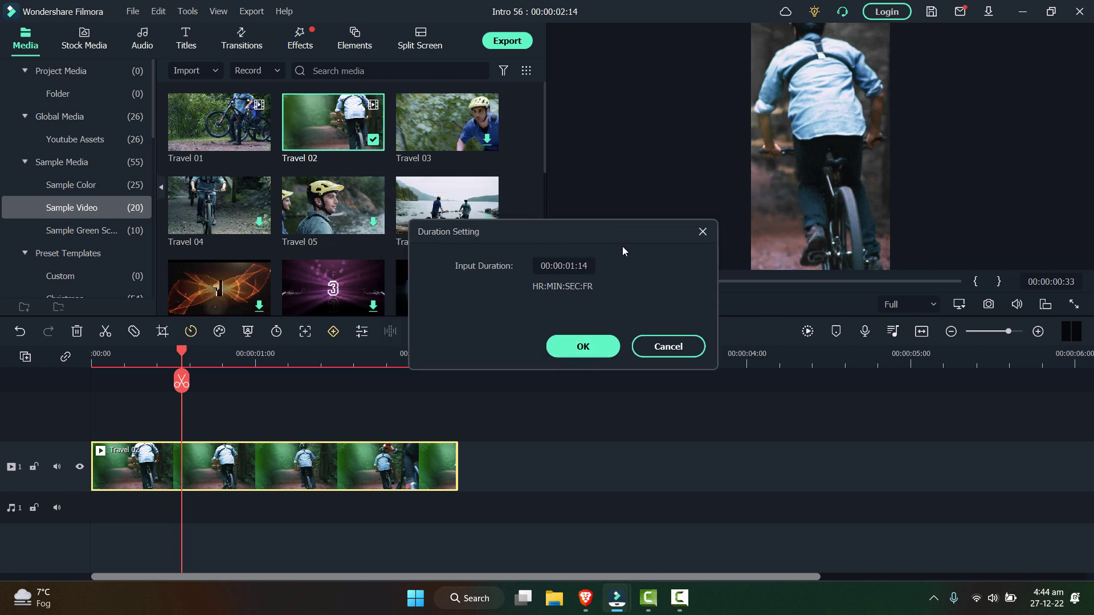
{"action": "left_click", "coordinate": [588, 352]}
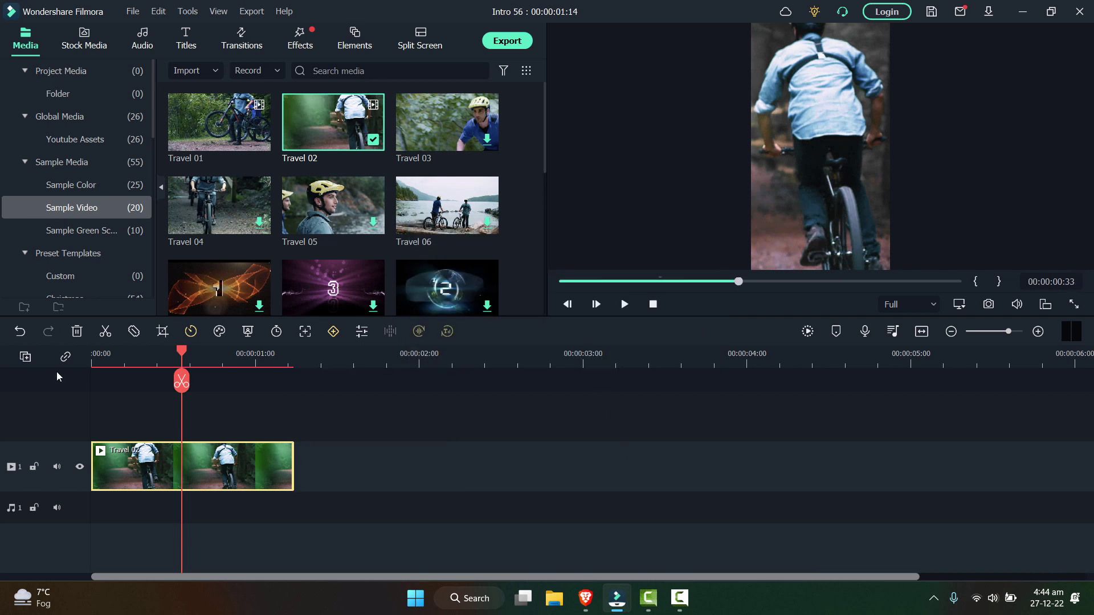
{"action": "left_click", "coordinate": [96, 360]}
{"action": "key", "text": "space"}
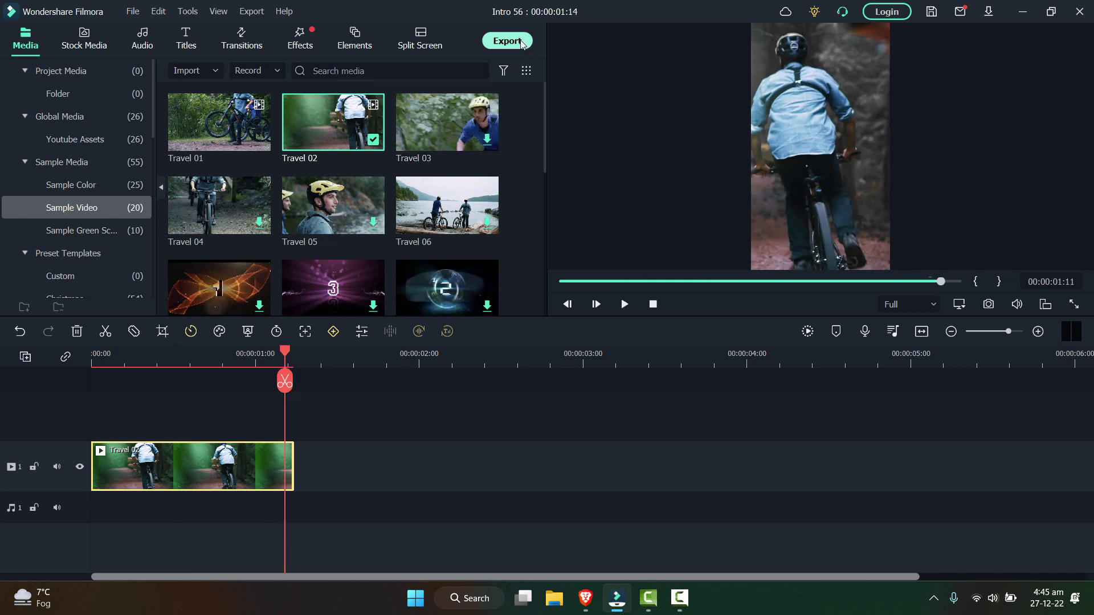
Export Intro 56 as an MP4 at 1080x1920, 60 fps, after checking the settings.
{"action": "key", "text": "ctrl+e"}
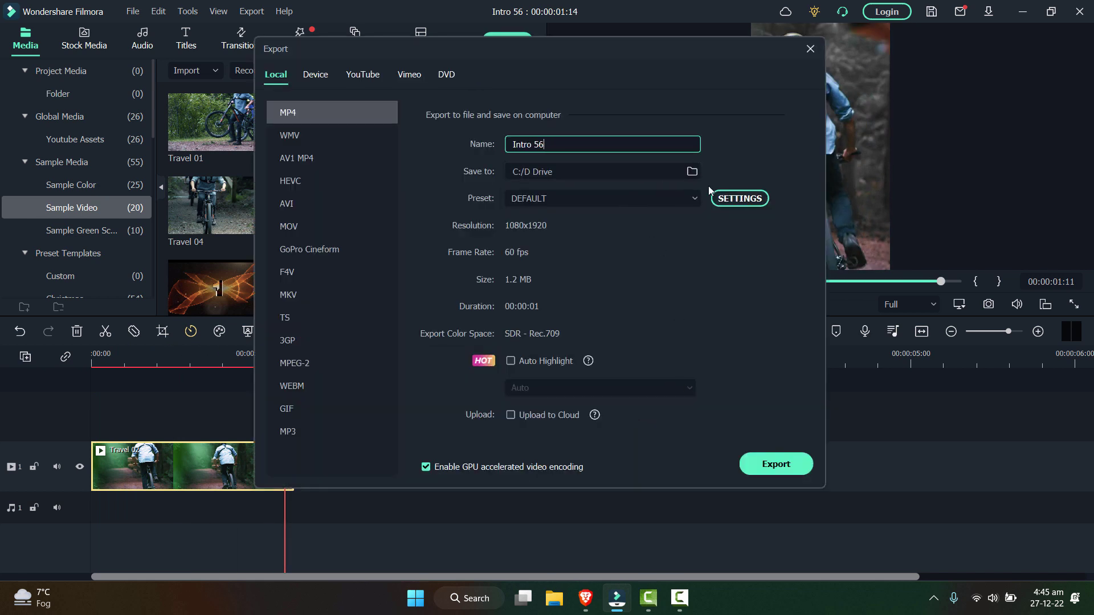
{"action": "left_click", "coordinate": [735, 199]}
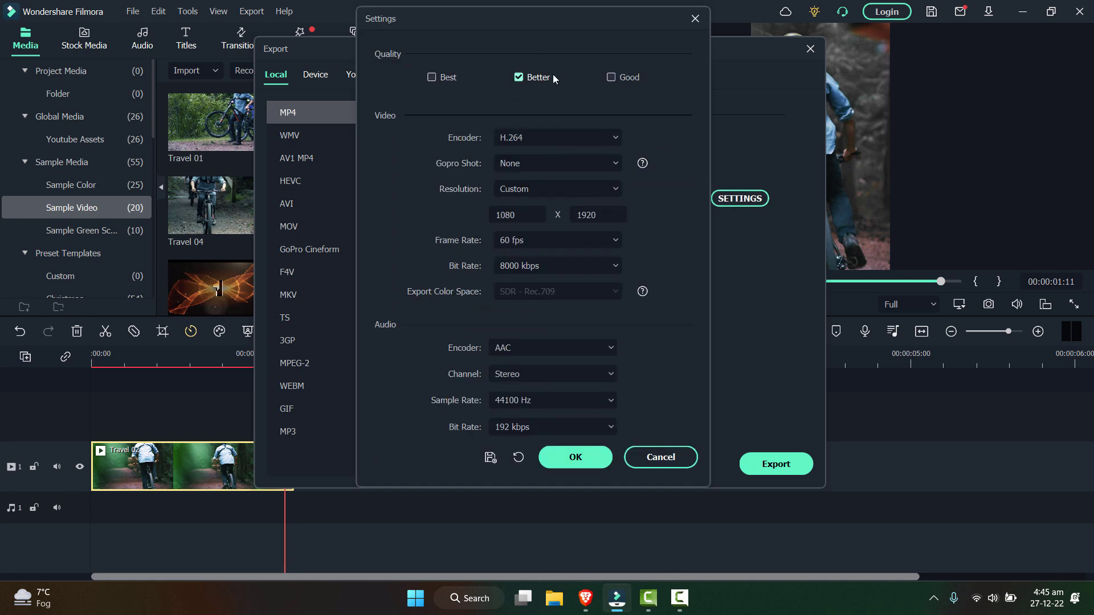
{"action": "left_click", "coordinate": [695, 20]}
{"action": "left_click", "coordinate": [790, 474]}
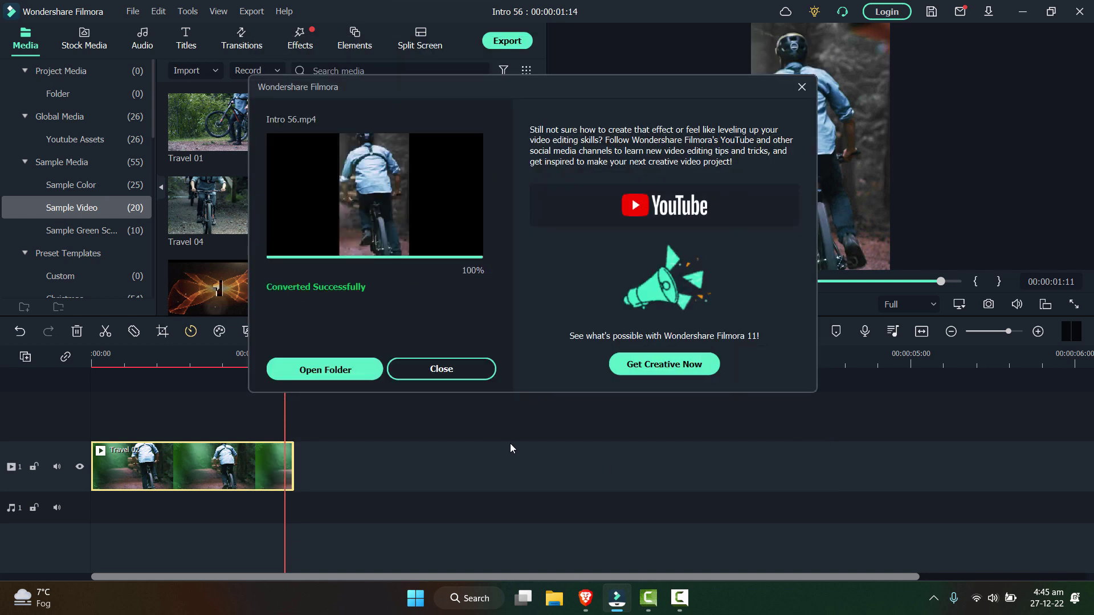
{"action": "left_click", "coordinate": [369, 380]}
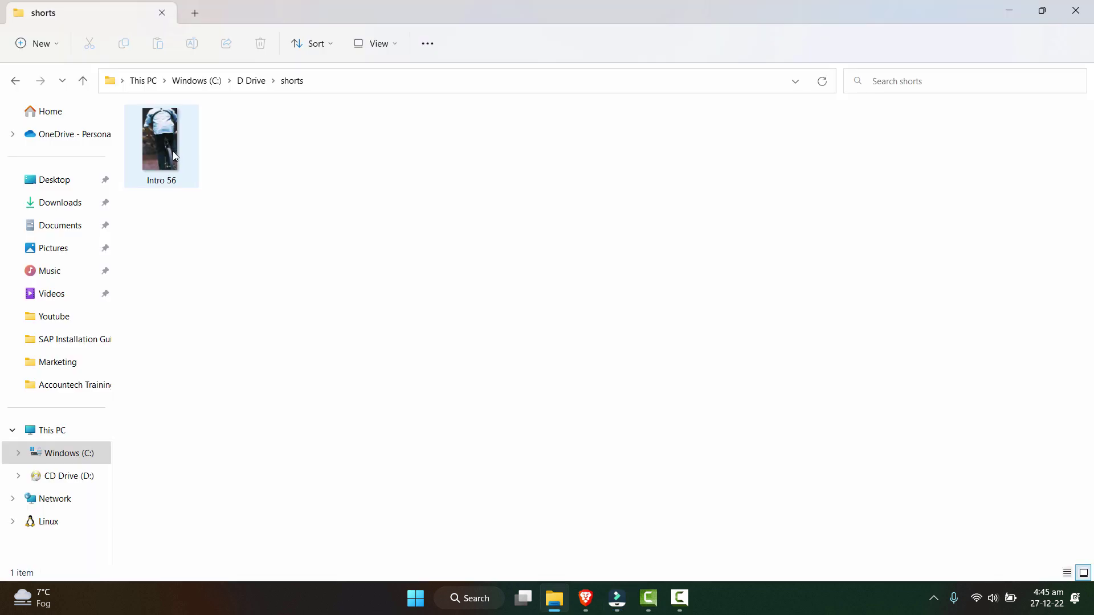
Double-click the exported Intro 56 video in the shorts folder to play it.
{"action": "double_click", "coordinate": [172, 151]}
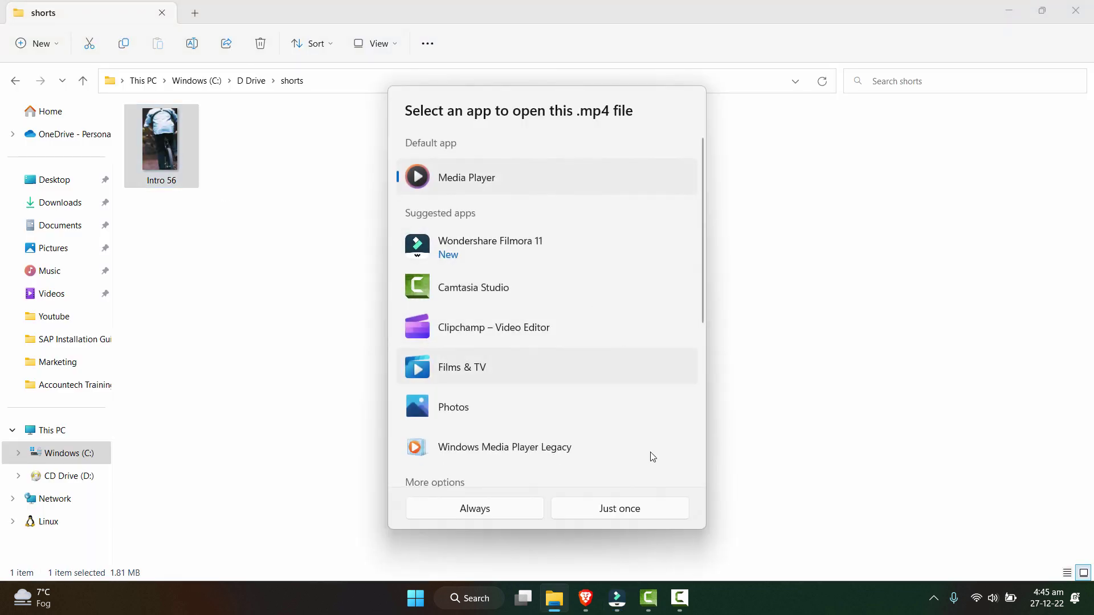